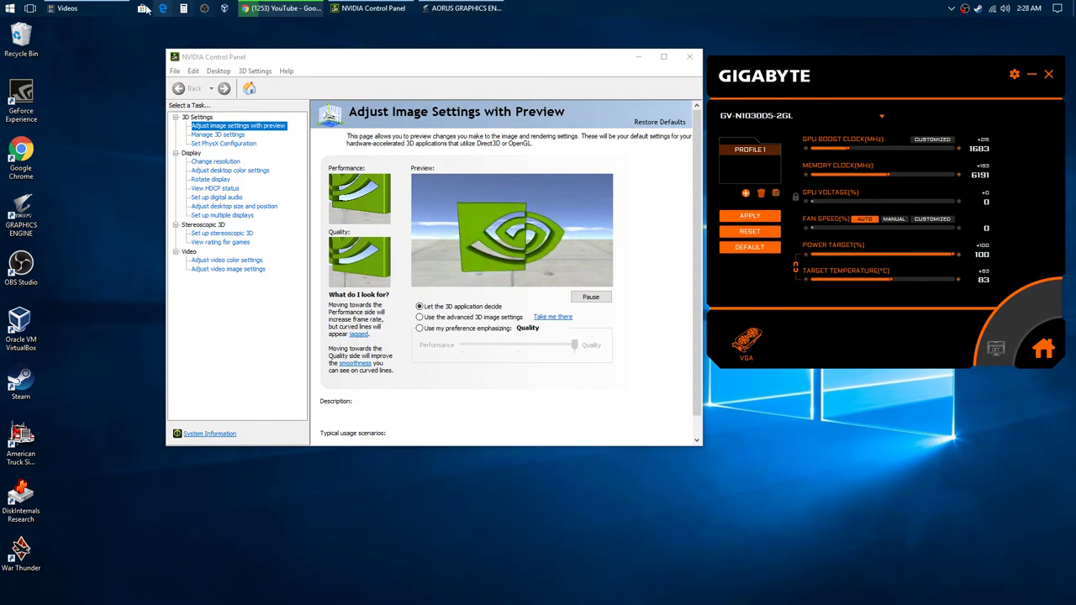
{"action": "left_click", "coordinate": [104, 7]}
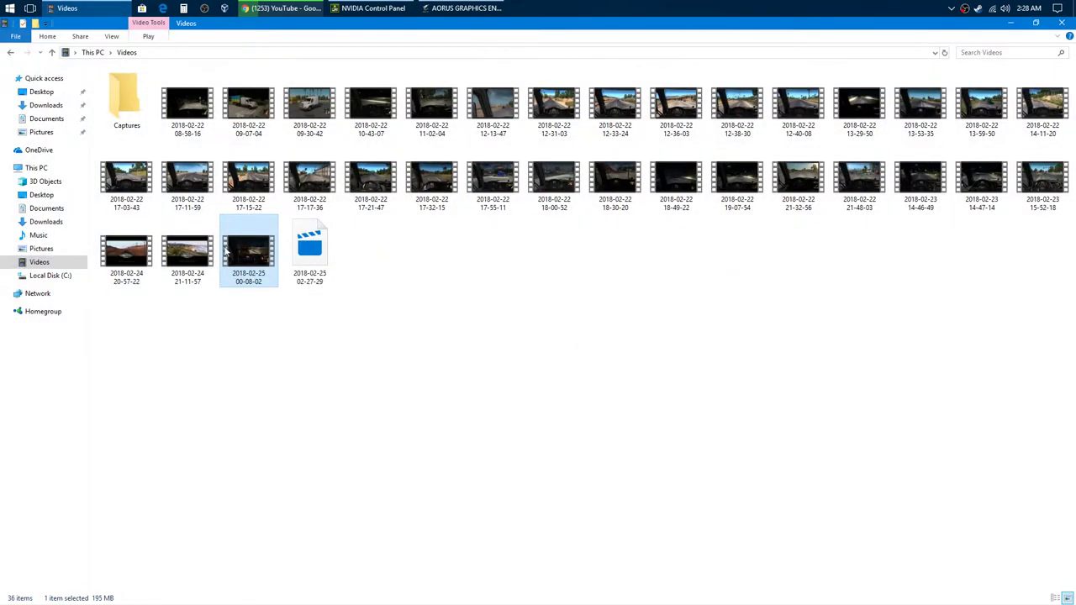
{"action": "double_click", "coordinate": [188, 251]}
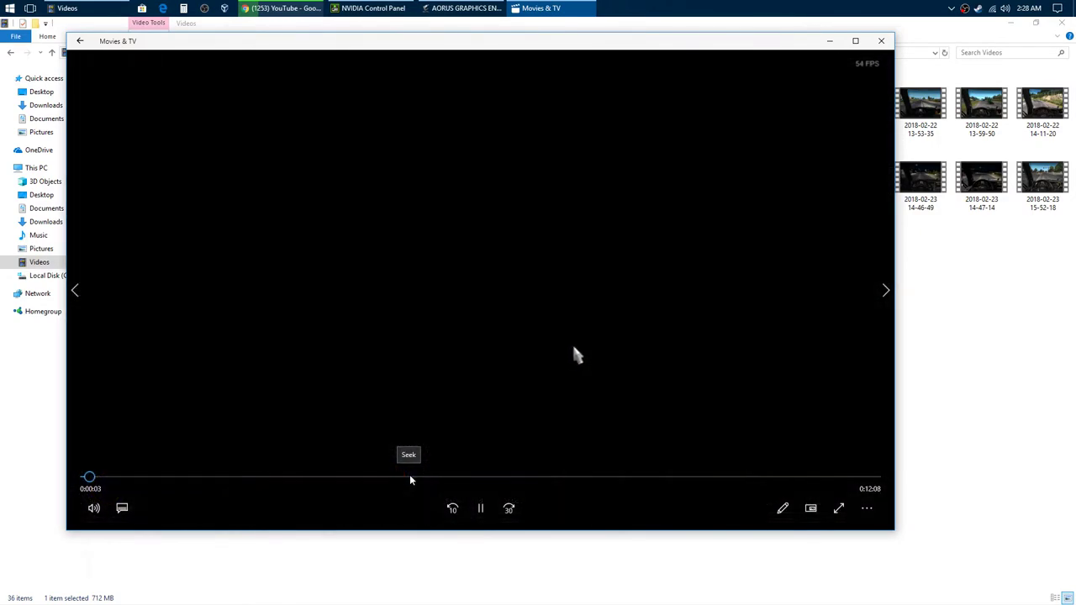
{"action": "left_click", "coordinate": [409, 477]}
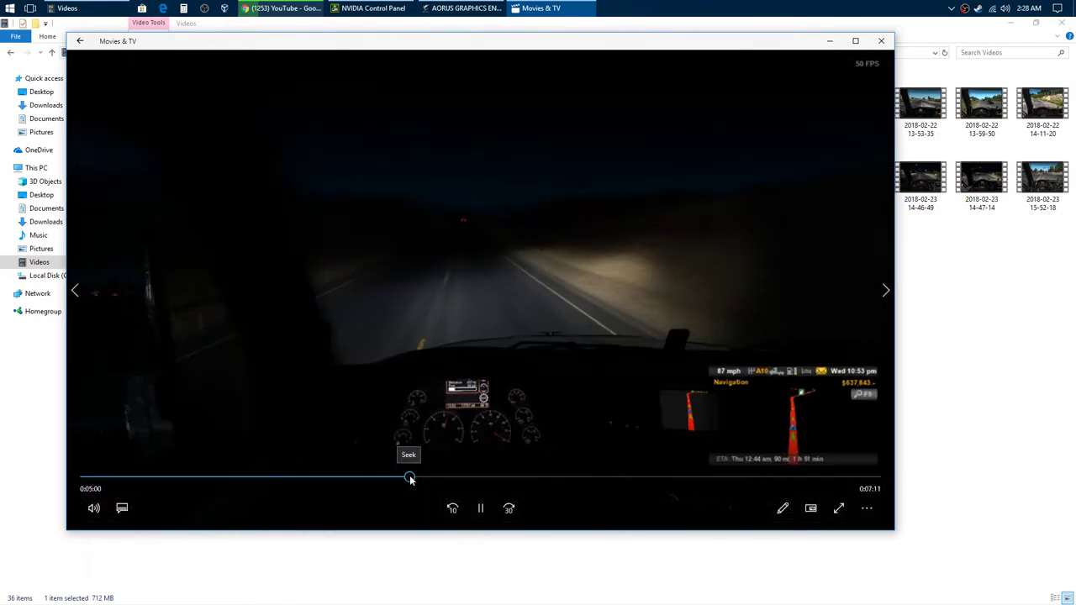
{"action": "left_click", "coordinate": [580, 478]}
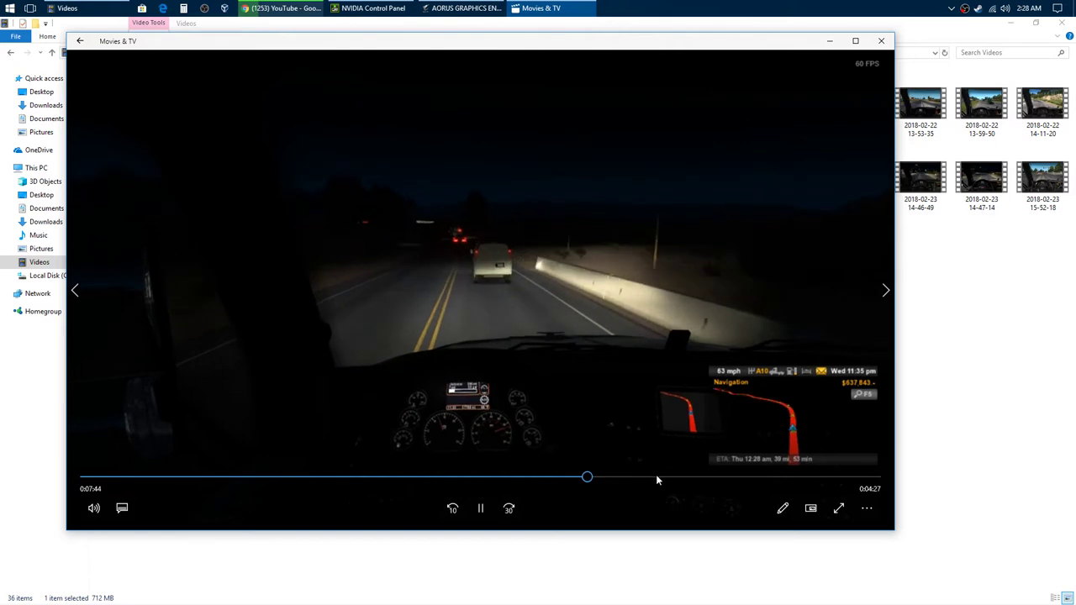
{"action": "left_click", "coordinate": [655, 477]}
{"action": "left_click", "coordinate": [696, 478]}
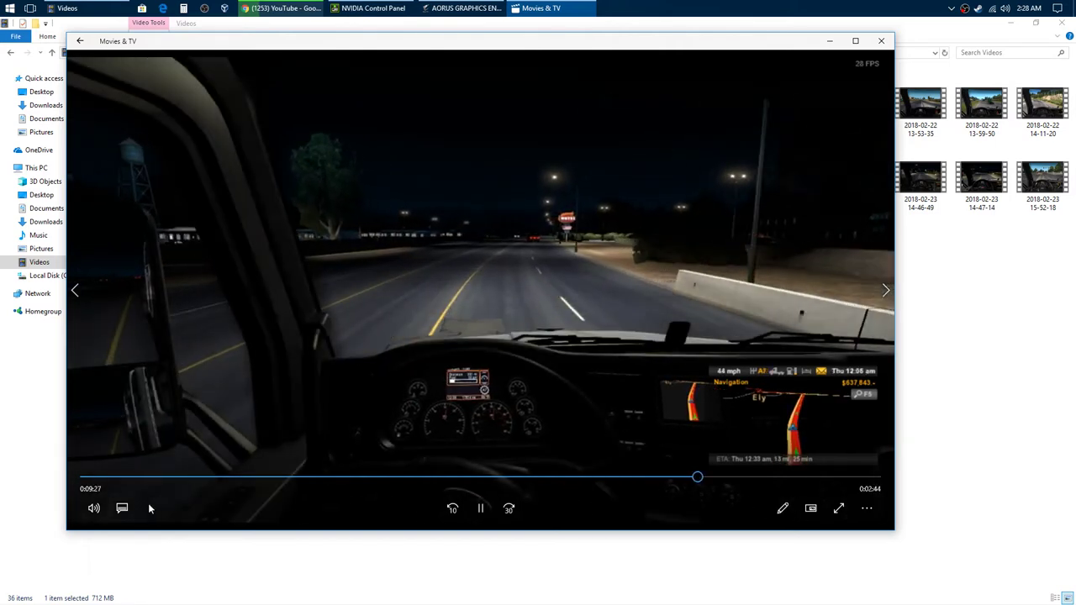
- Lower the playback volume, skip further ahead, pause at 10:14 to examine the frame rate counter, and close the video
{"action": "left_click", "coordinate": [95, 508]}
{"action": "left_click_drag", "start_coordinate": [140, 472], "coordinate": [122, 472]}
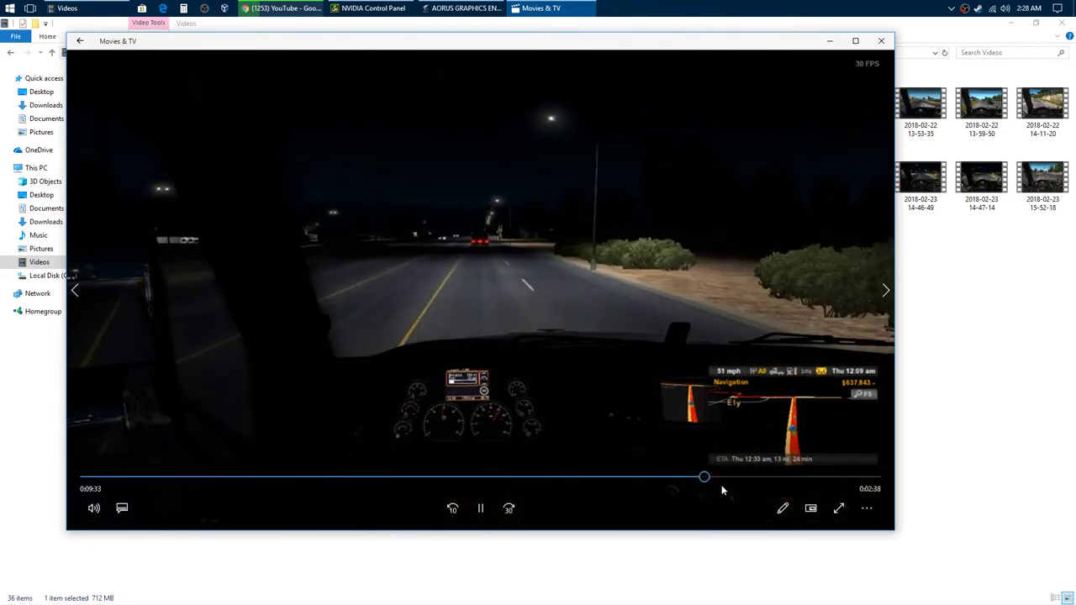
{"action": "left_click", "coordinate": [730, 478]}
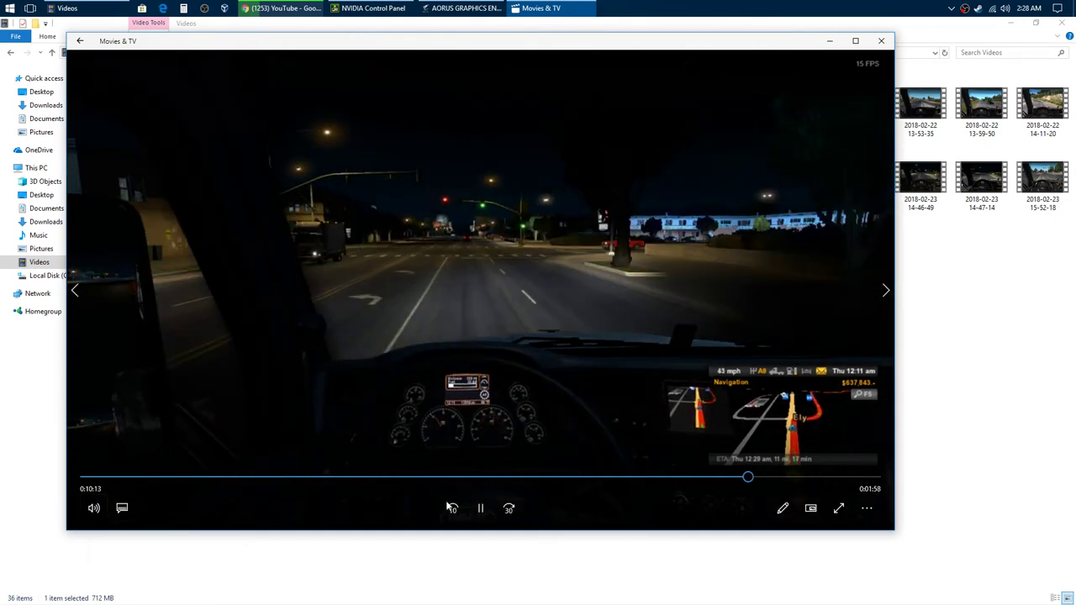
{"action": "left_click", "coordinate": [481, 509]}
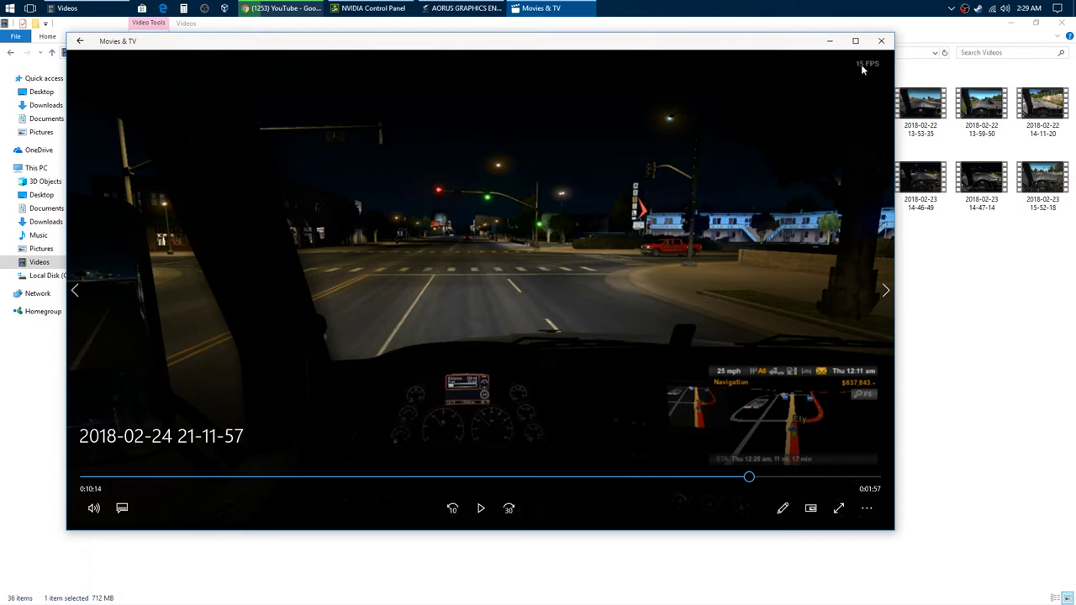
{"action": "left_click", "coordinate": [882, 42]}
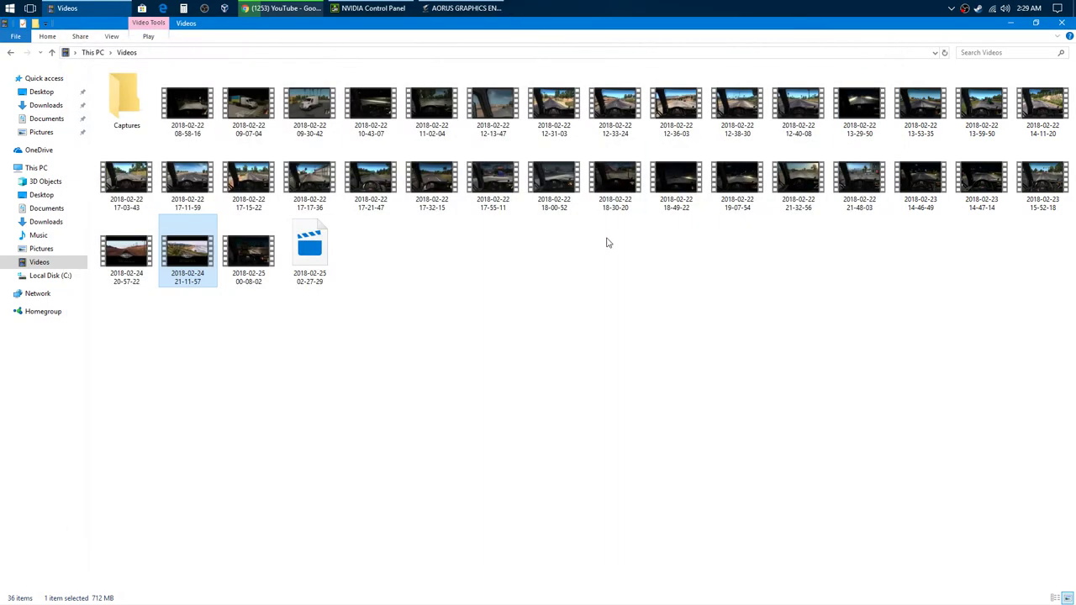
- Bring the AORUS Graphics Engine and NVIDIA Control Panel windows up in front of the Videos folder
{"action": "left_click", "coordinate": [605, 244]}
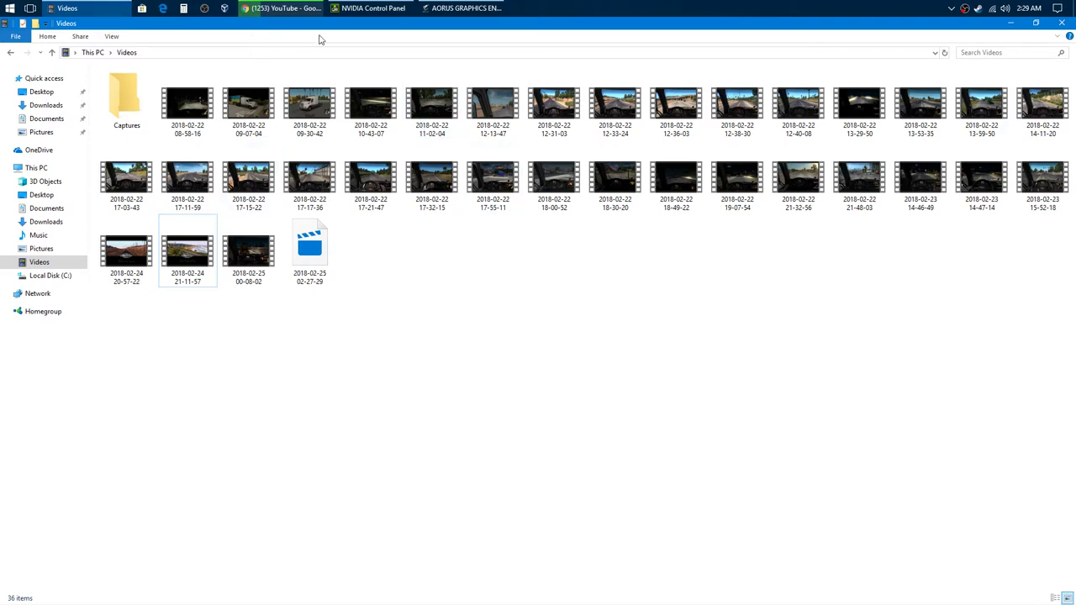
{"action": "left_click", "coordinate": [462, 10]}
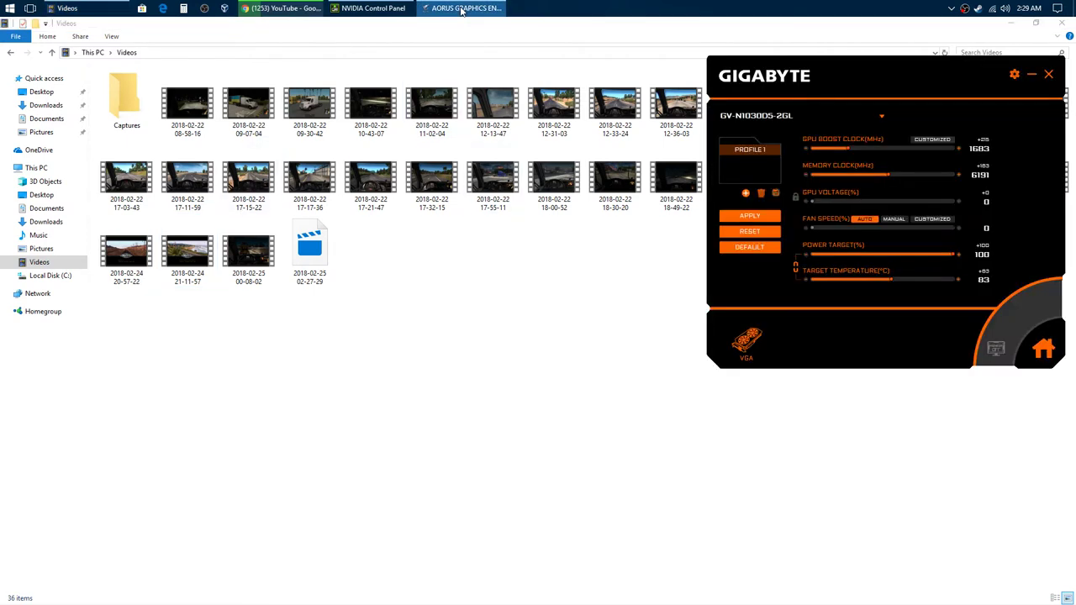
{"action": "left_click", "coordinate": [394, 10]}
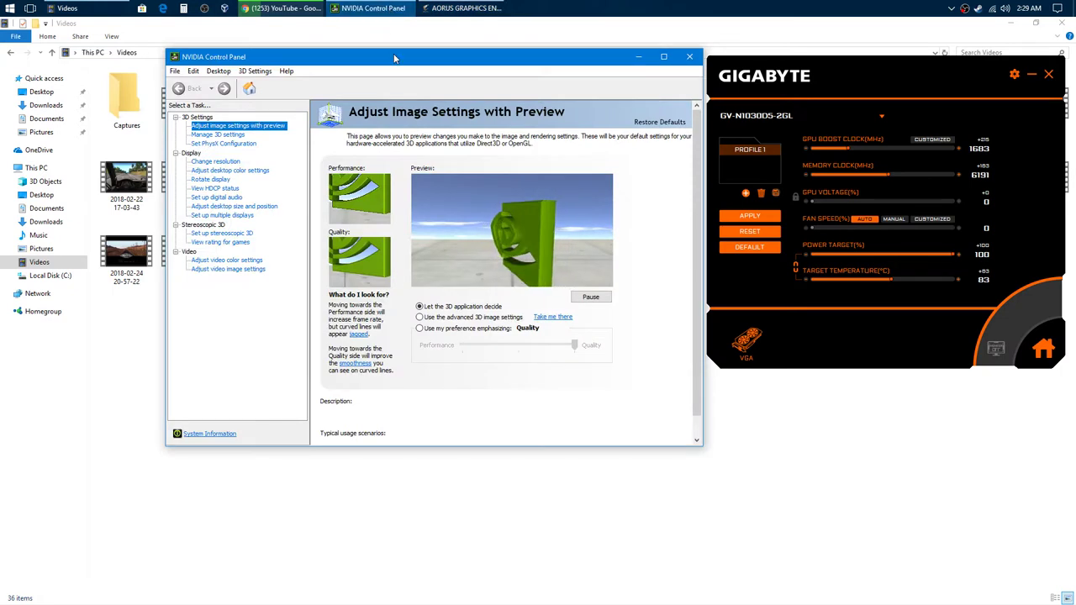
{"action": "left_click_drag", "start_coordinate": [394, 58], "coordinate": [418, 54]}
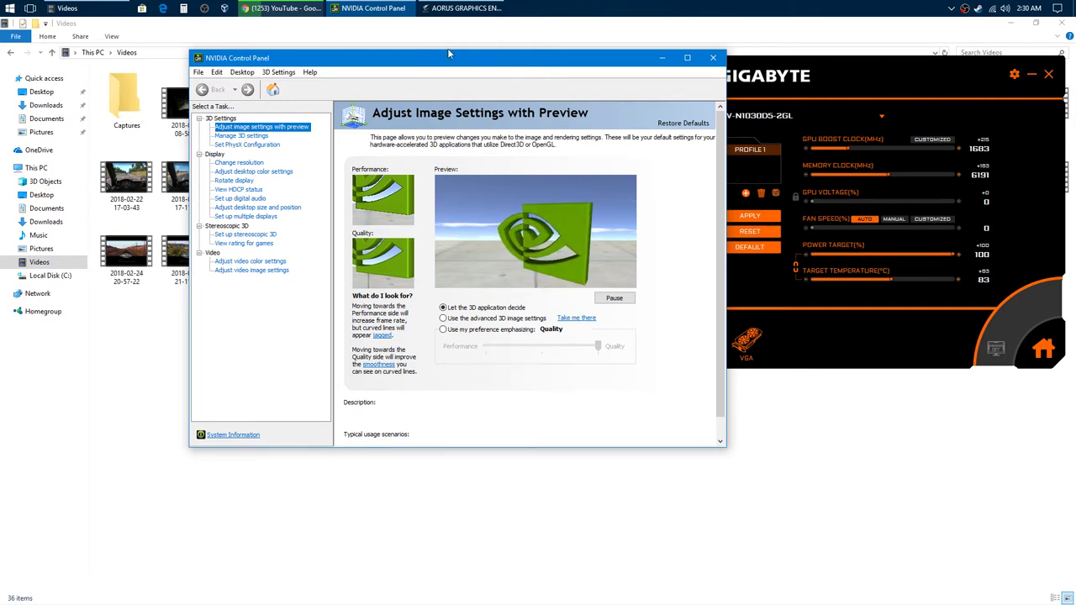
- Show the PhysX configuration page and examine the available PhysX processors without changing the selection
{"action": "mouse_move", "coordinate": [496, 311]}
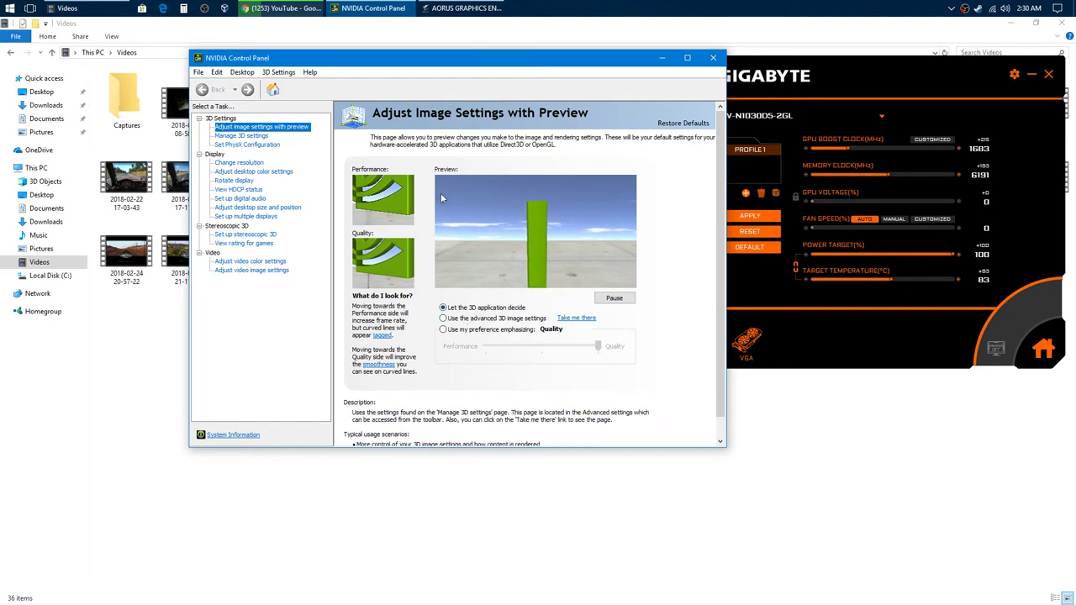
{"action": "left_click", "coordinate": [271, 146]}
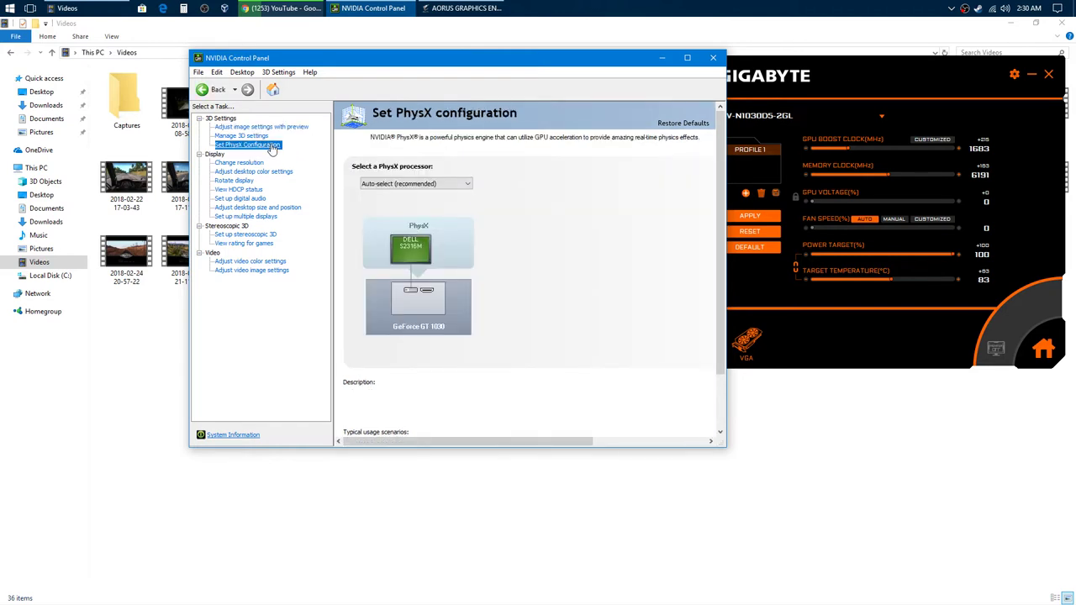
{"action": "left_click", "coordinate": [442, 184]}
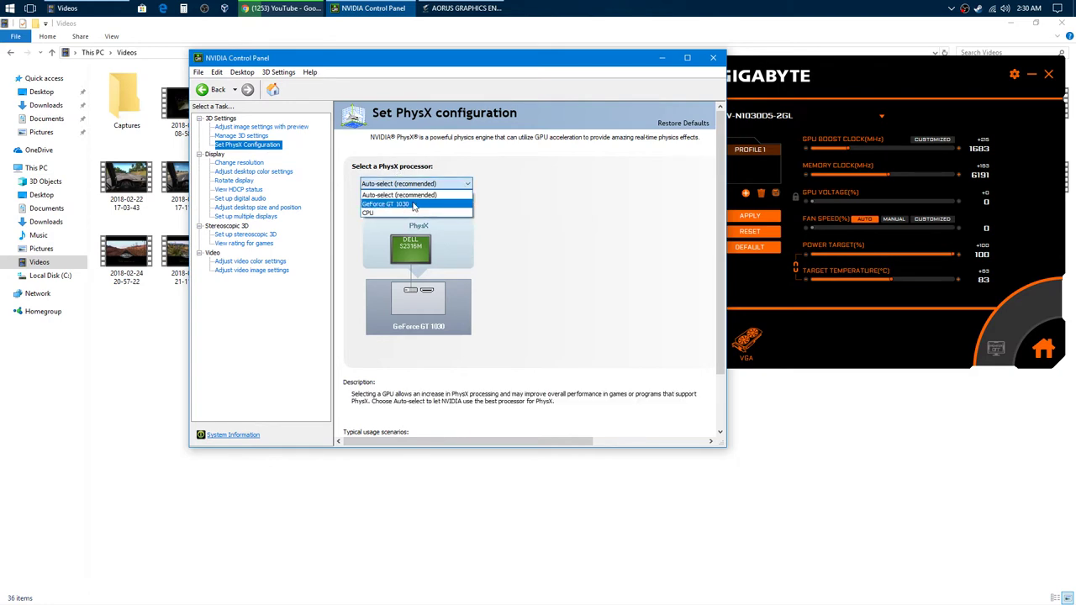
{"action": "left_click", "coordinate": [538, 207]}
- Review the list of global settings on the Manage 3D Settings page
{"action": "left_click", "coordinate": [256, 136]}
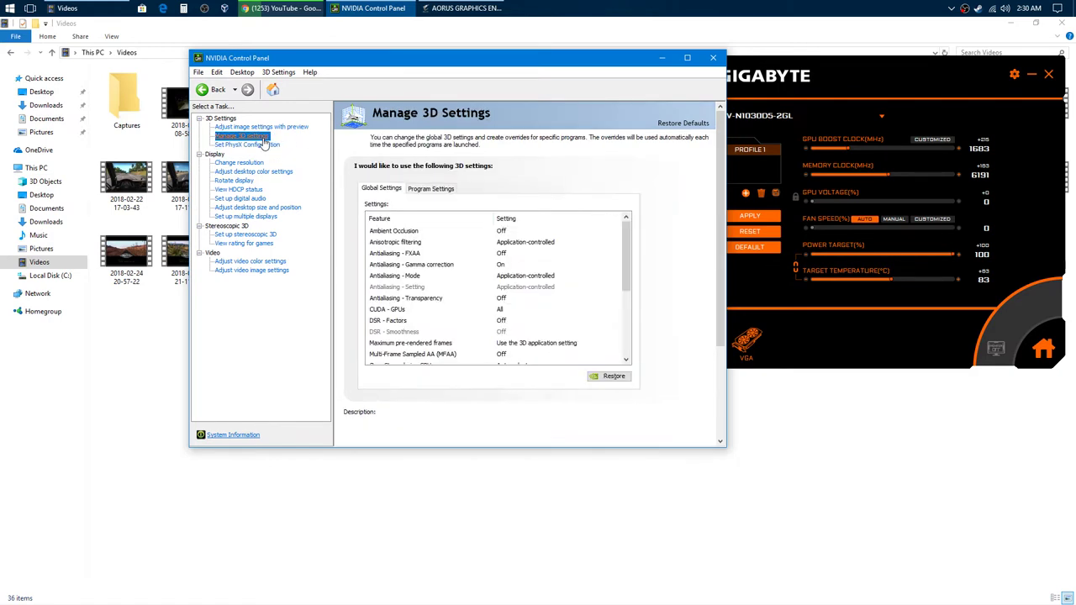
{"action": "scroll", "coordinate": [551, 260], "scroll_direction": "down", "scroll_amount": 6}
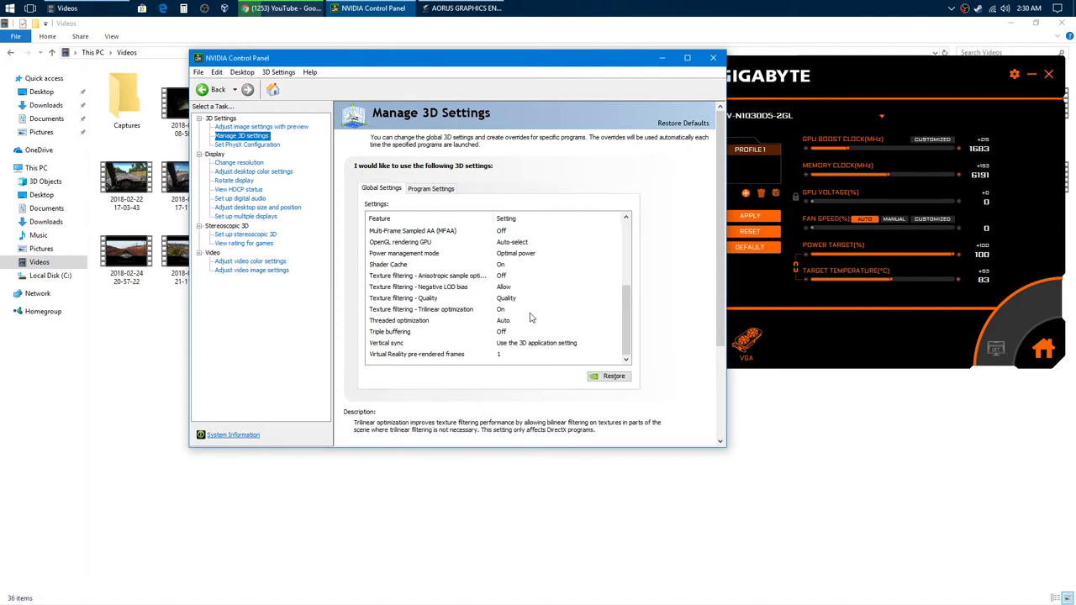
{"action": "scroll", "coordinate": [590, 306], "scroll_direction": "up", "scroll_amount": 2}
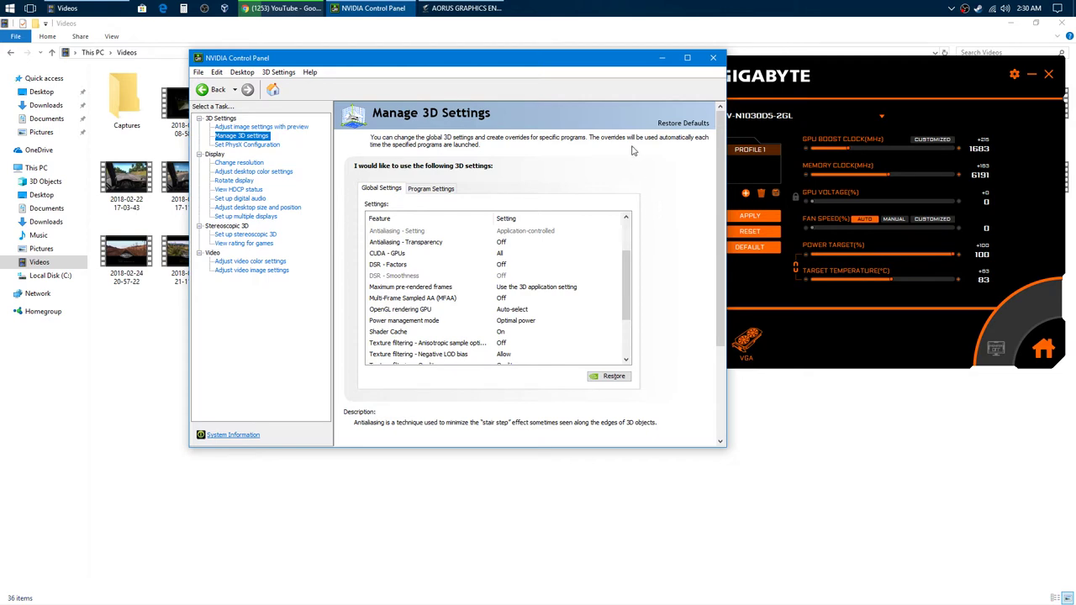
- Switch to AORUS Graphics Engine's professional mode and set the GPU boost clock to 1669 MHz and the memory clock to 6223 MHz
{"action": "left_click", "coordinate": [772, 76]}
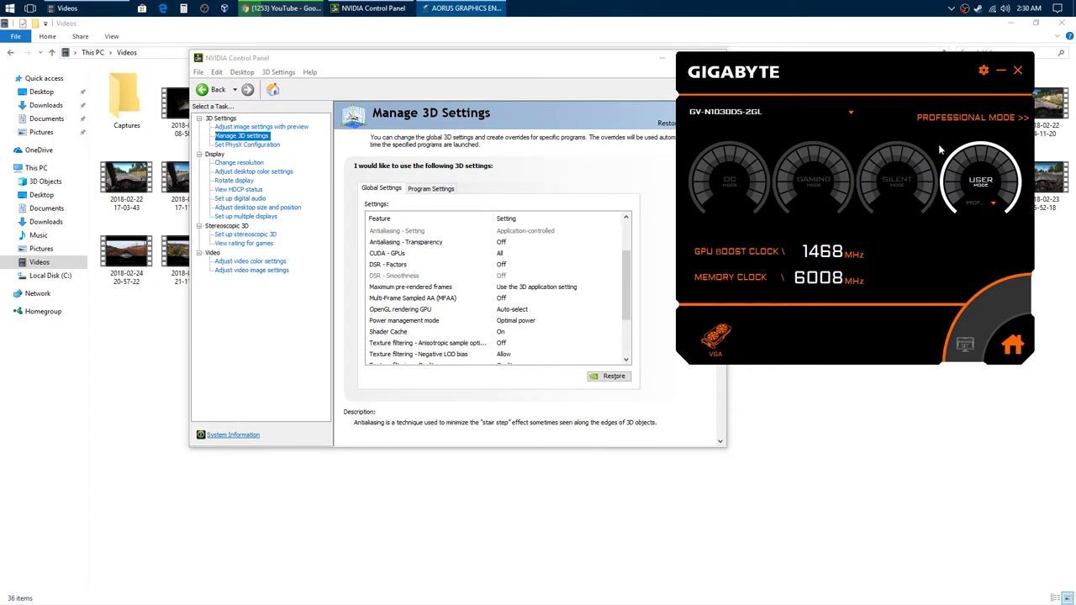
{"action": "left_click", "coordinate": [952, 122]}
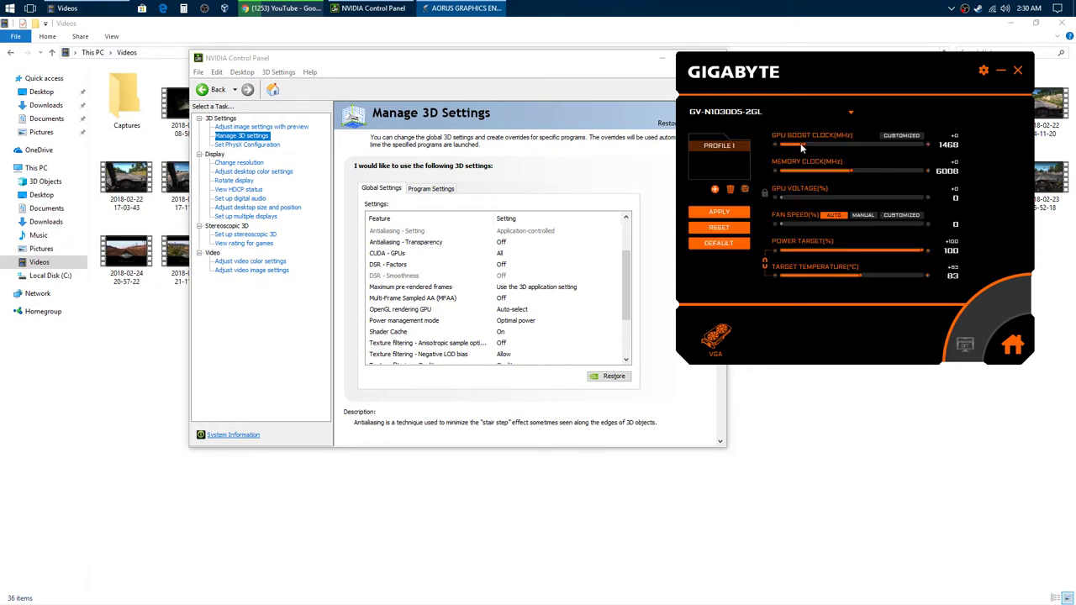
{"action": "left_click_drag", "start_coordinate": [800, 143], "coordinate": [859, 168]}
{"action": "left_click_drag", "start_coordinate": [561, 63], "coordinate": [566, 61]}
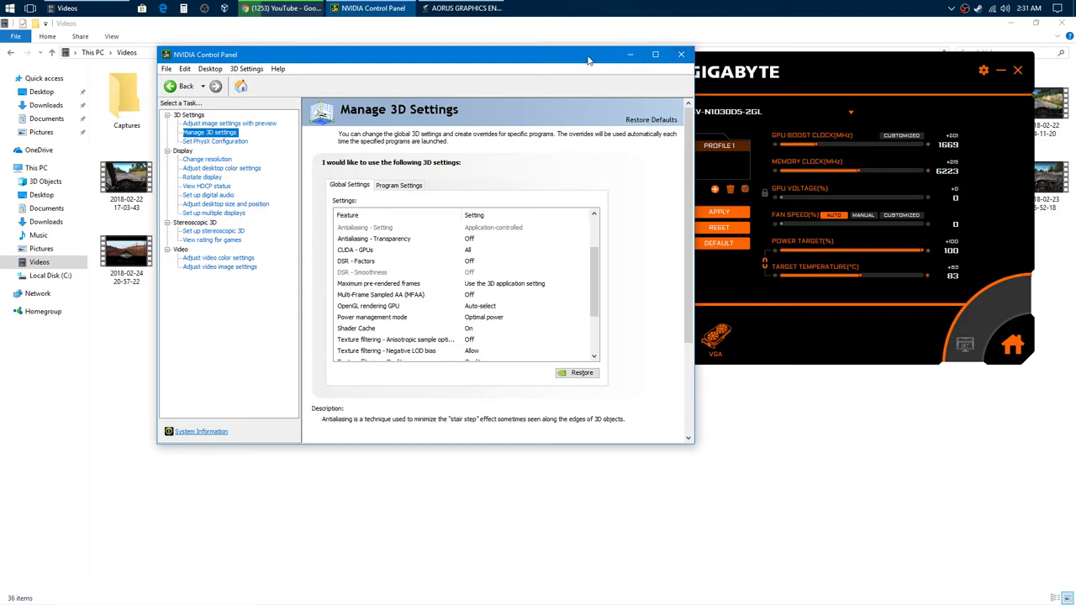
{"action": "left_click_drag", "start_coordinate": [588, 60], "coordinate": [586, 53]}
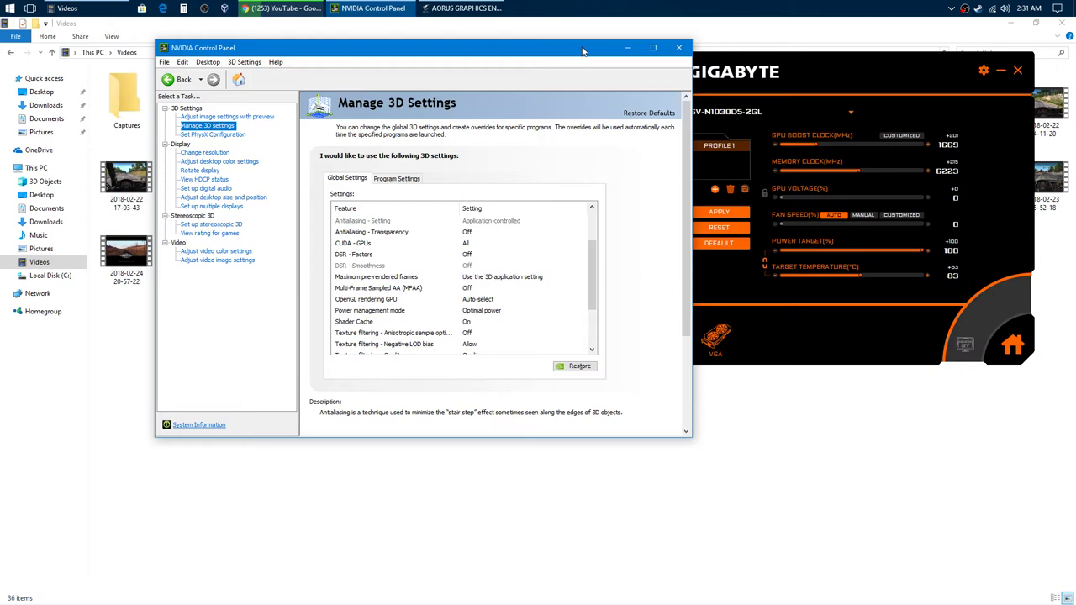
{"action": "left_click", "coordinate": [118, 331]}
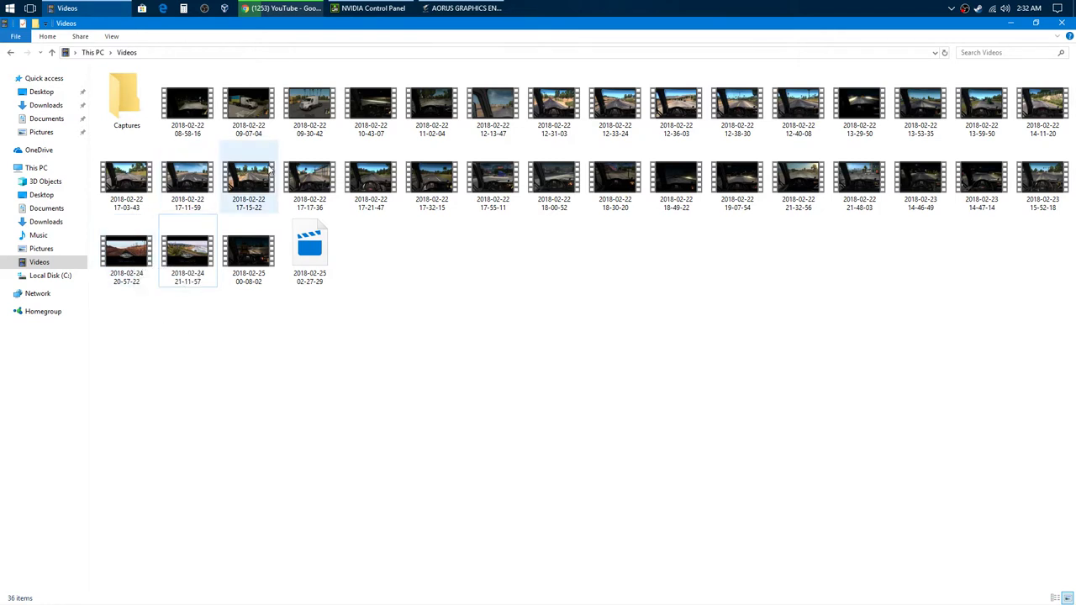
{"action": "left_click", "coordinate": [440, 9]}
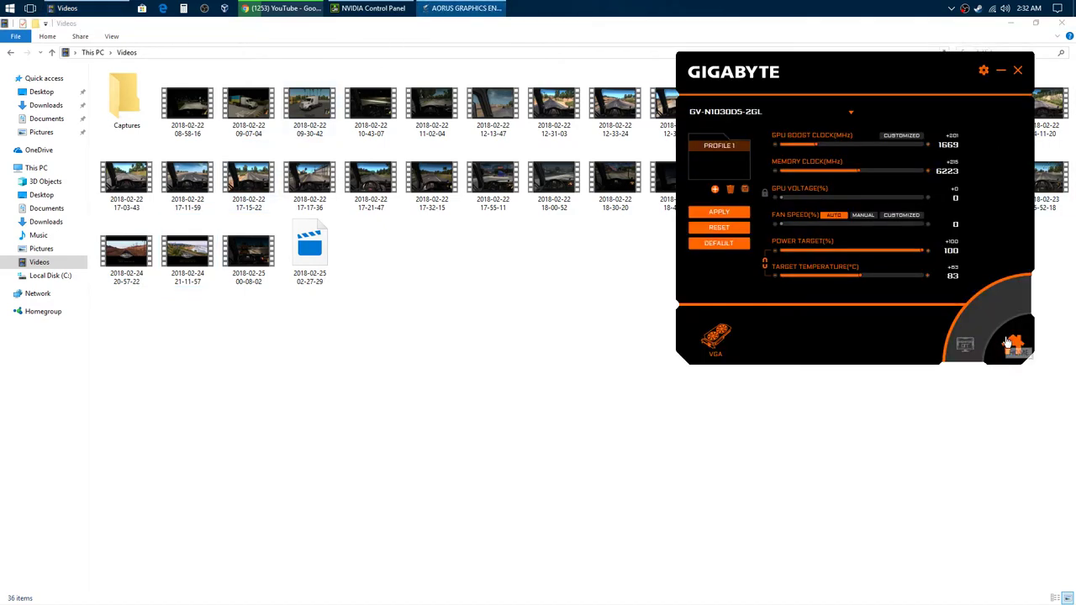
{"action": "left_click", "coordinate": [370, 8]}
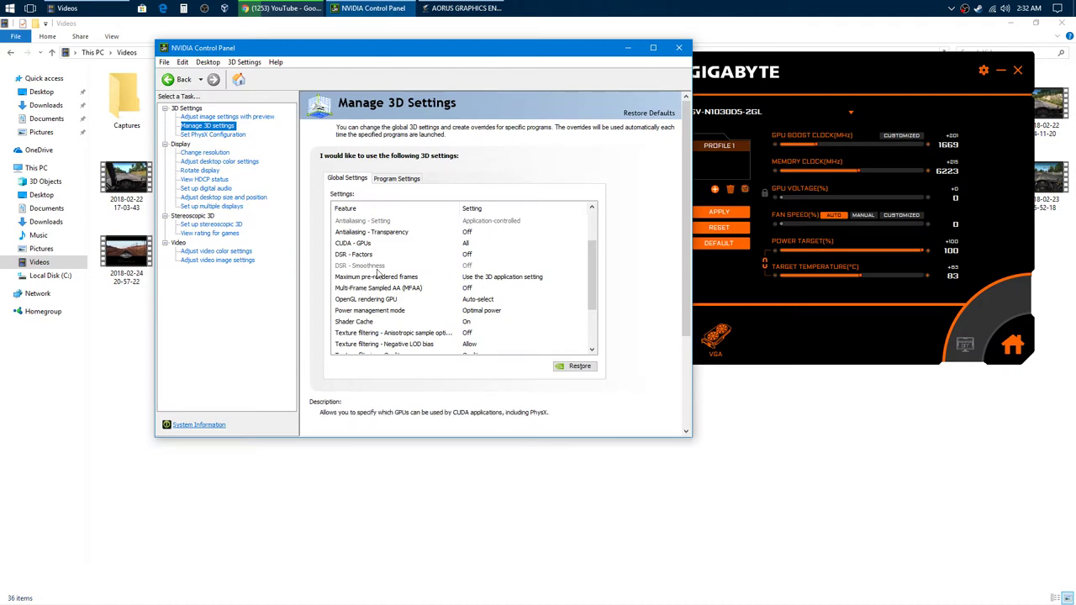
{"action": "left_click", "coordinate": [132, 326]}
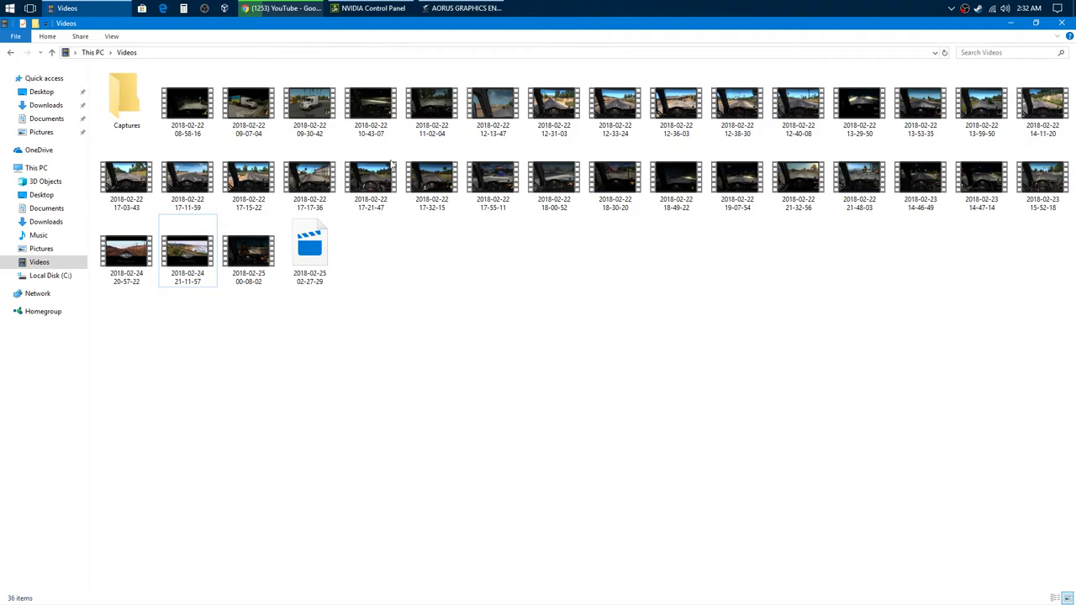
- Bring up NVIDIA Control Panel and AORUS Graphics Engine again and close both windows
{"action": "left_click", "coordinate": [355, 8]}
{"action": "left_click", "coordinate": [476, 8]}
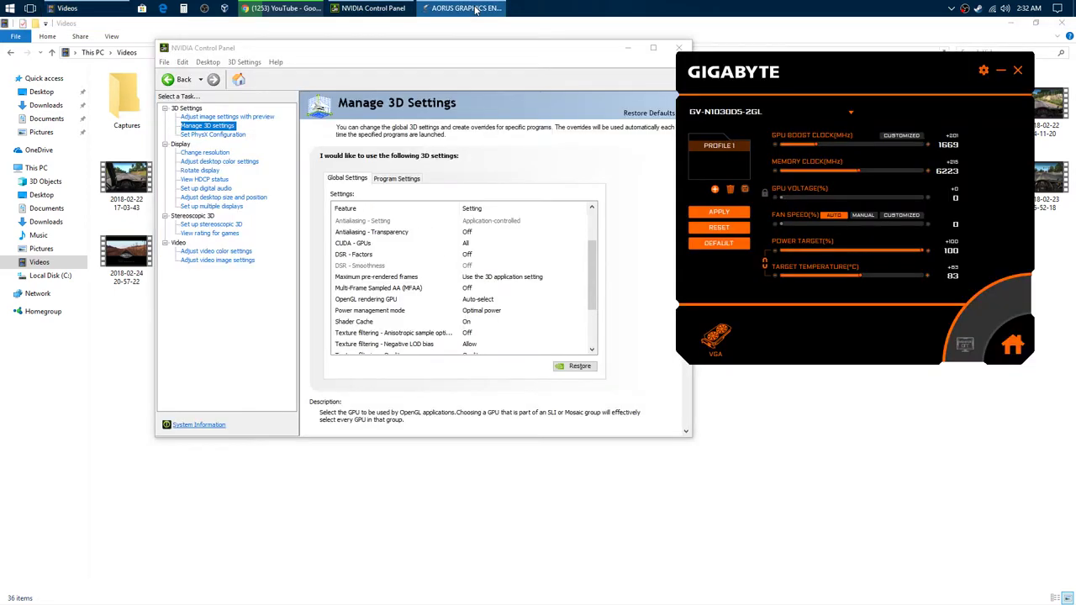
{"action": "left_click", "coordinate": [679, 48]}
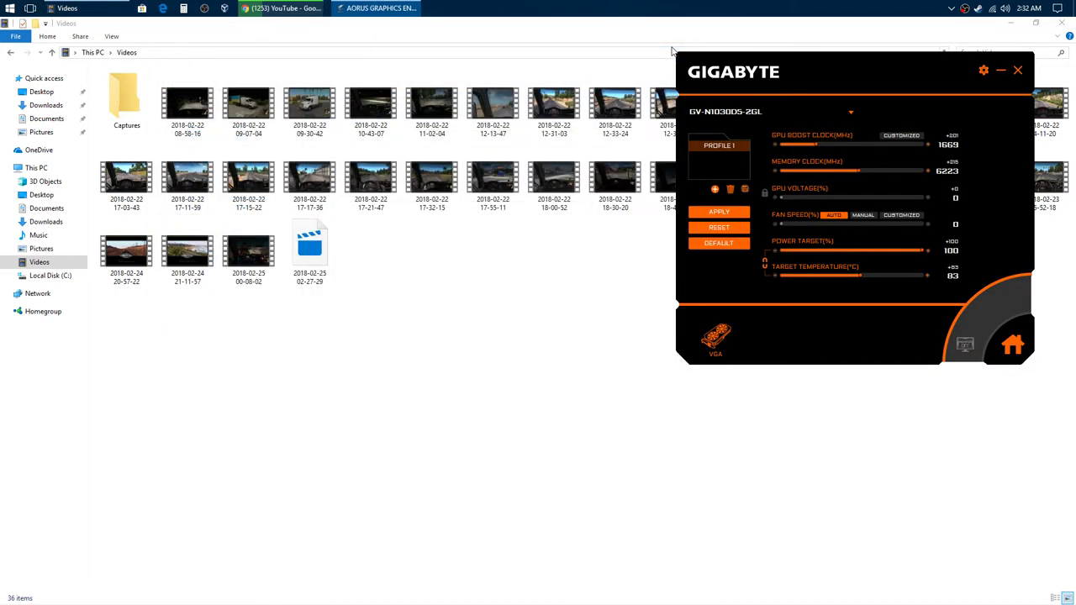
{"action": "left_click", "coordinate": [1017, 71]}
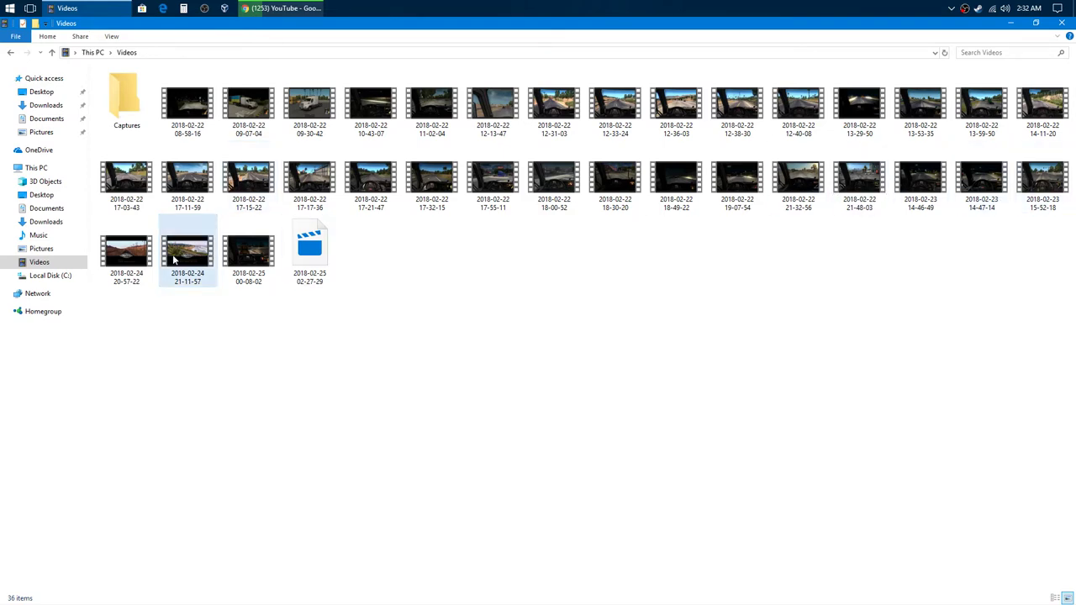
{"action": "double_click", "coordinate": [127, 252]}
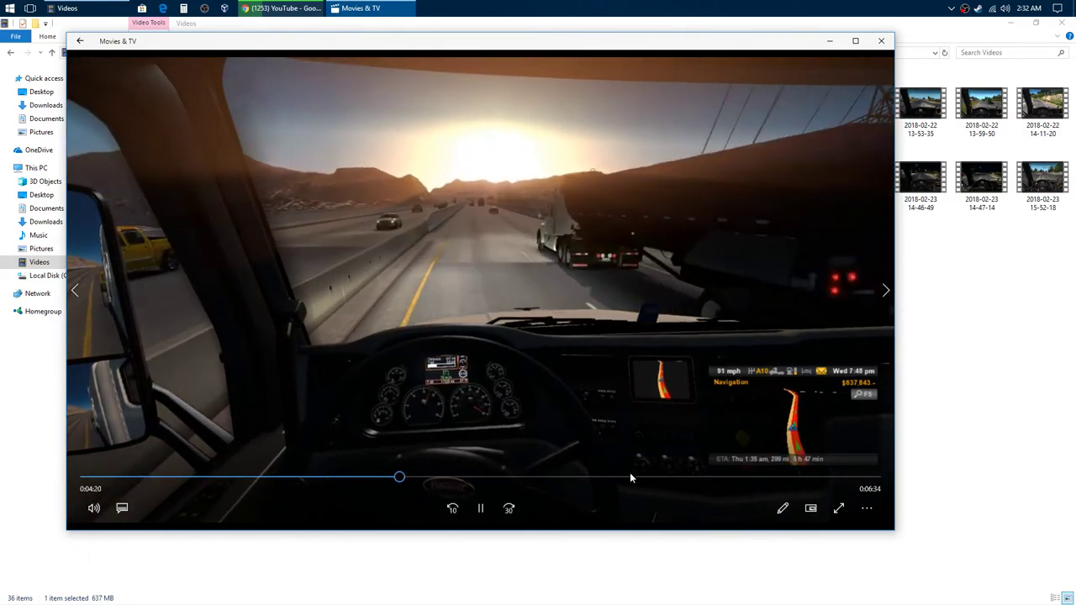
{"action": "left_click", "coordinate": [629, 476]}
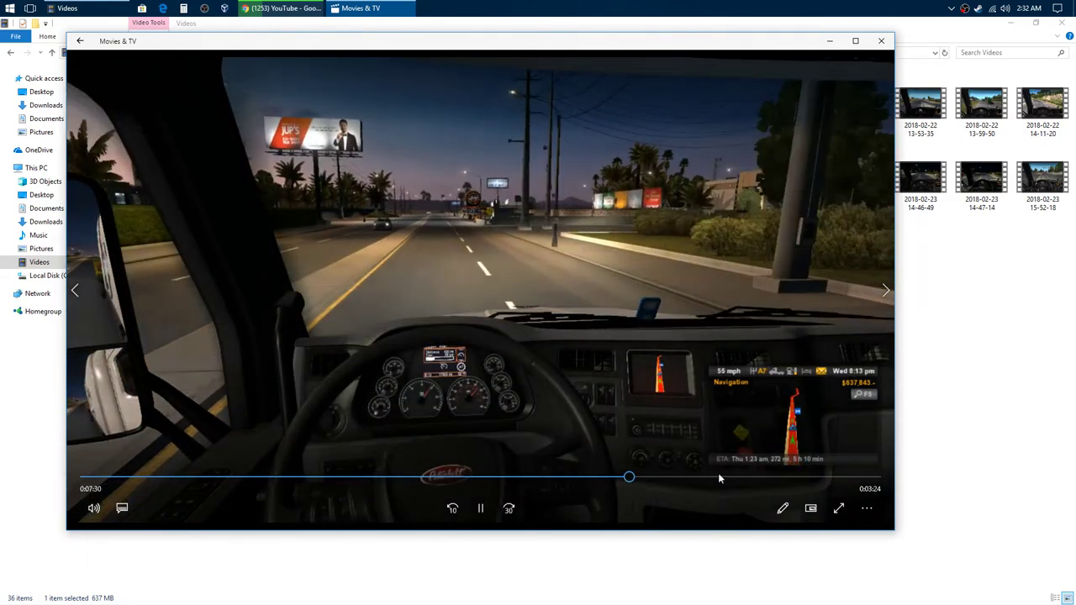
{"action": "left_click", "coordinate": [733, 477]}
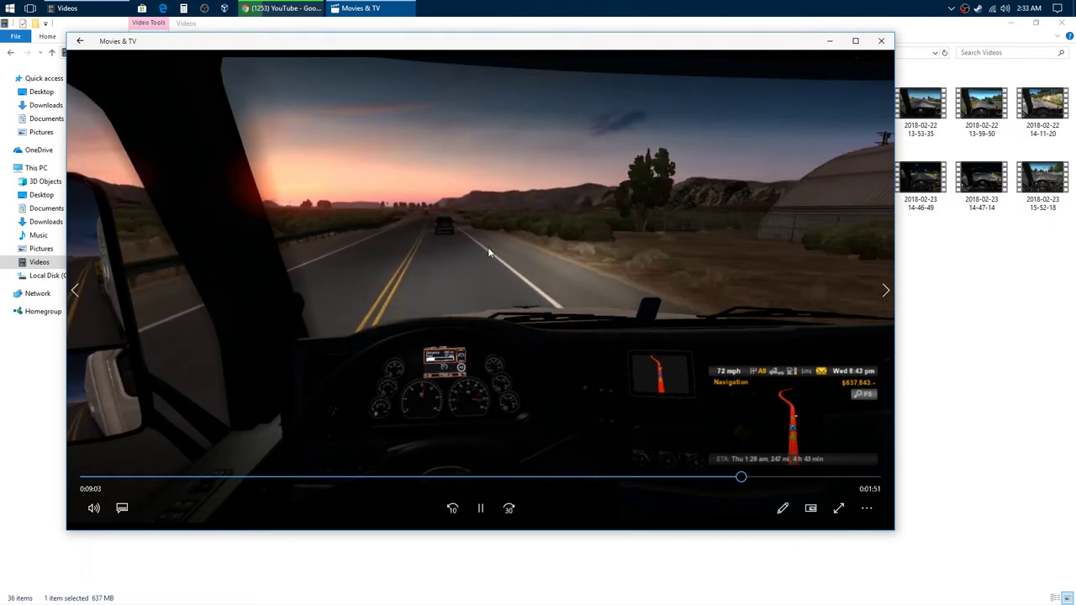
{"action": "left_click", "coordinate": [888, 43]}
{"action": "double_click", "coordinate": [199, 265]}
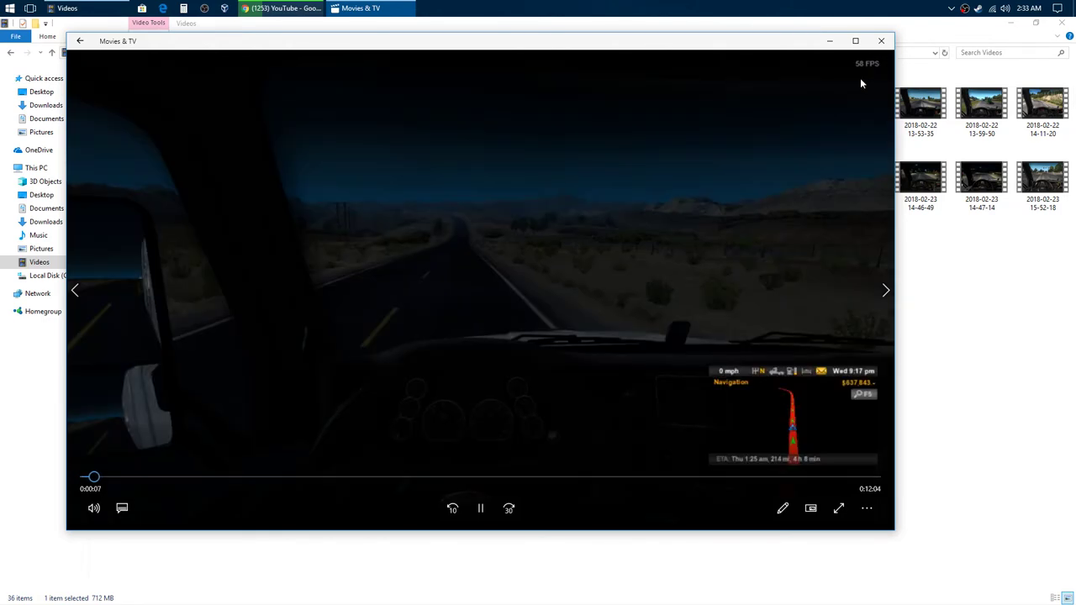
{"action": "left_click", "coordinate": [288, 477]}
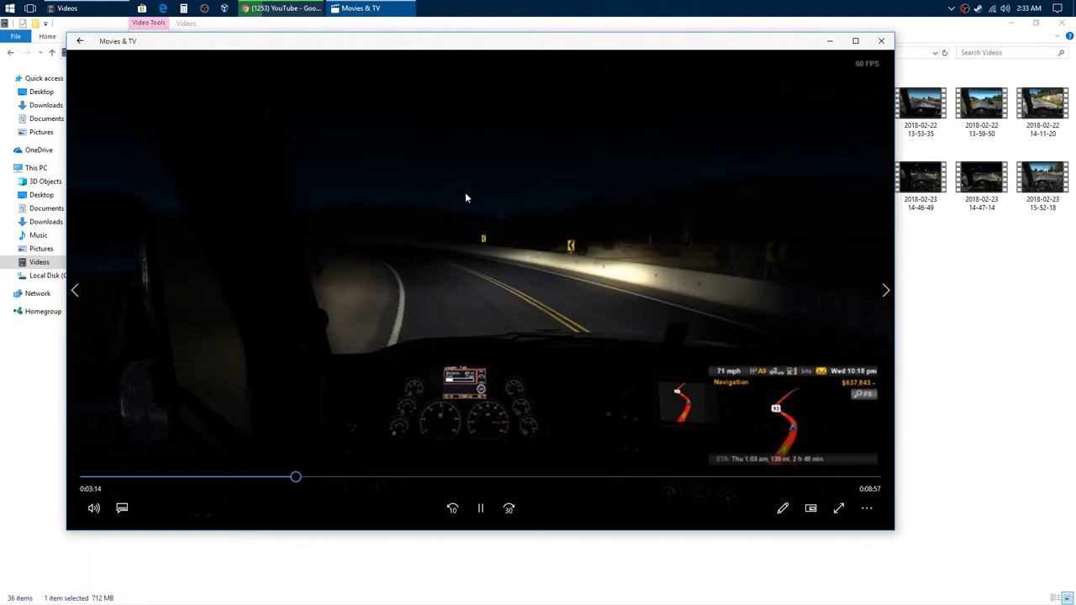
{"action": "left_click", "coordinate": [410, 477]}
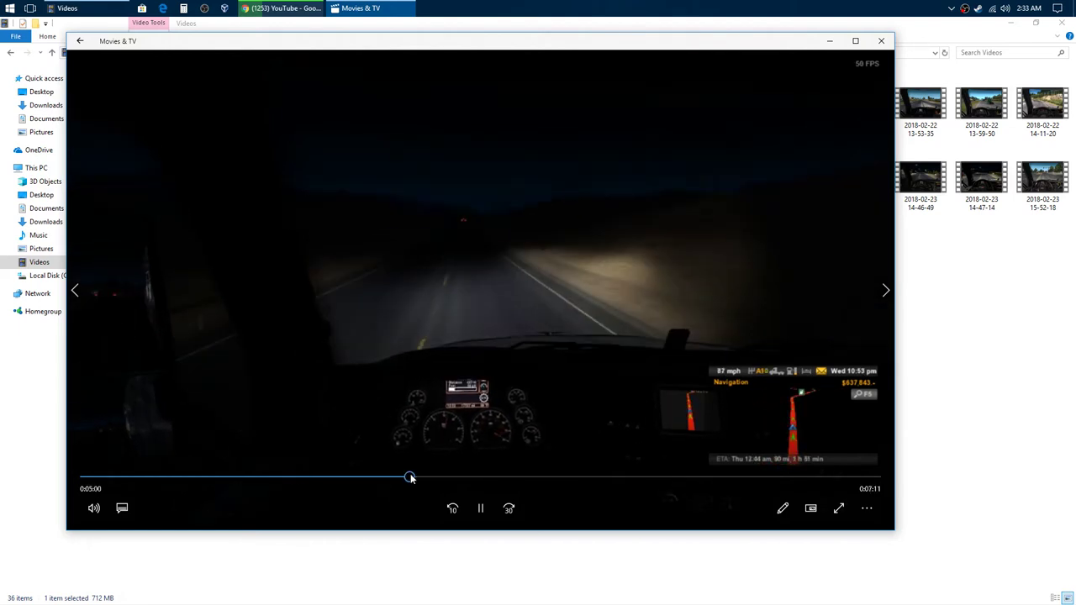
{"action": "left_click", "coordinate": [470, 478]}
{"action": "left_click", "coordinate": [568, 477]}
{"action": "left_click", "coordinate": [631, 478]}
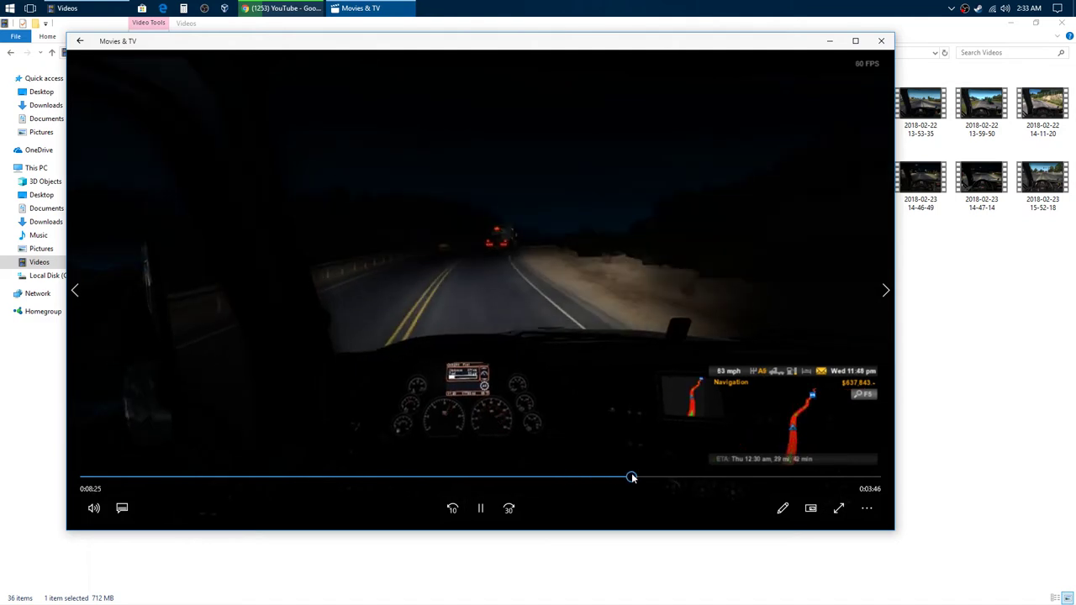
{"action": "left_click", "coordinate": [679, 477]}
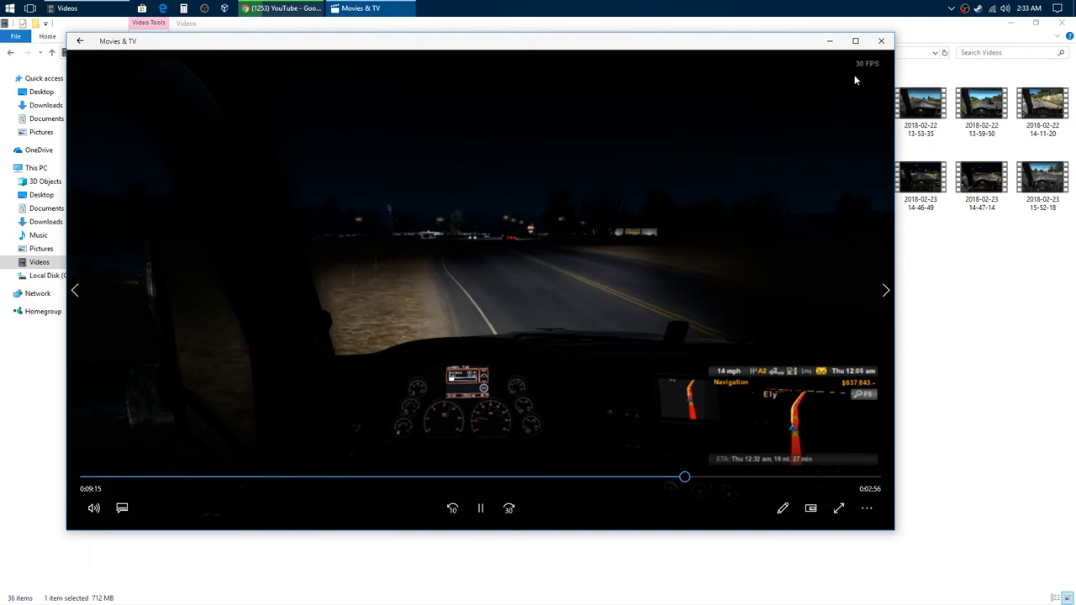
{"action": "left_click", "coordinate": [713, 477]}
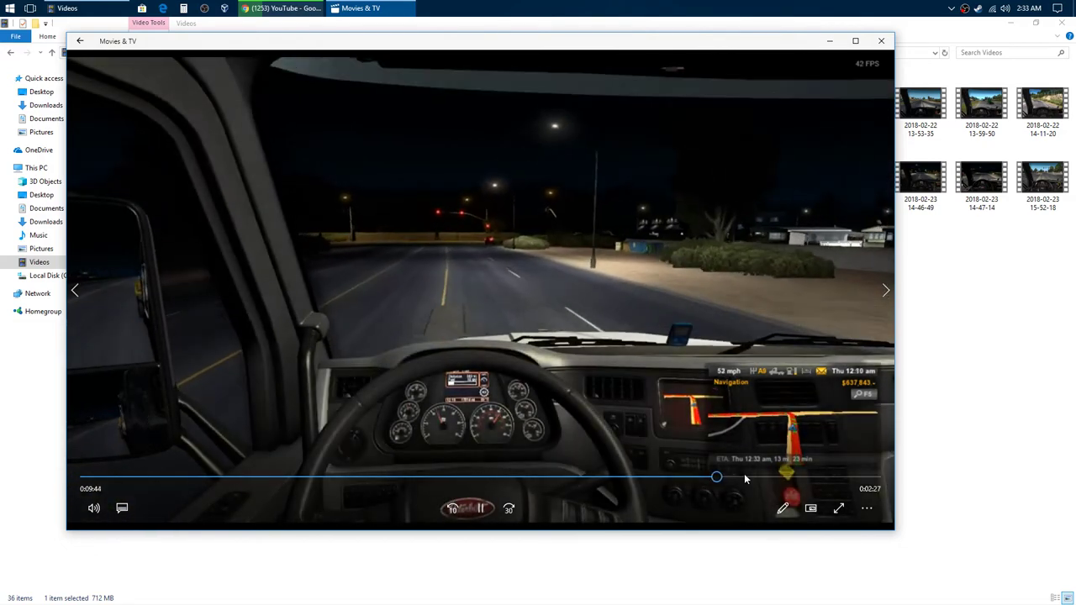
{"action": "left_click", "coordinate": [741, 477]}
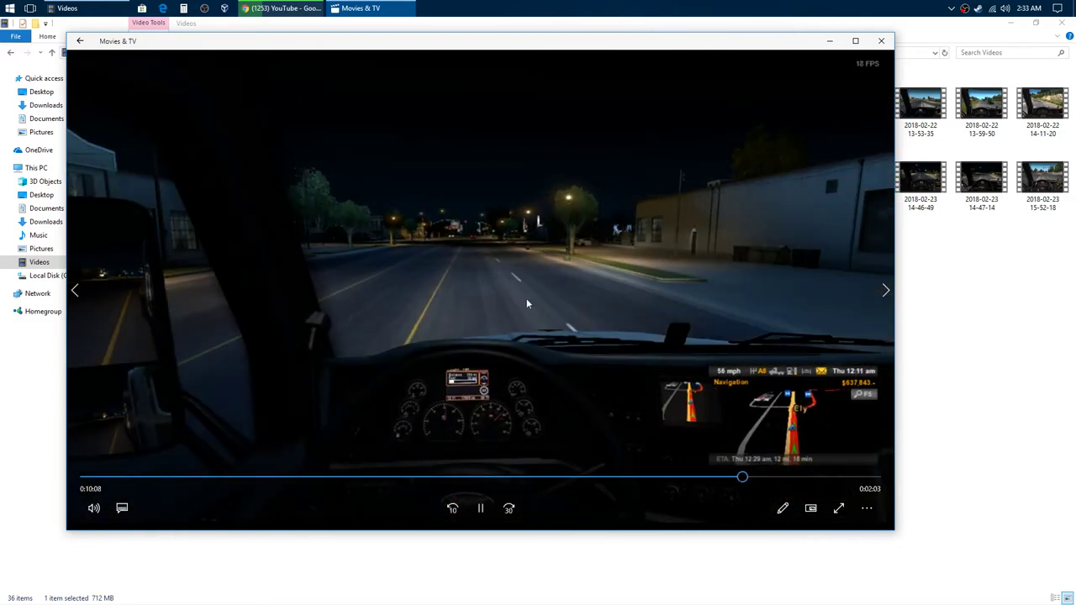